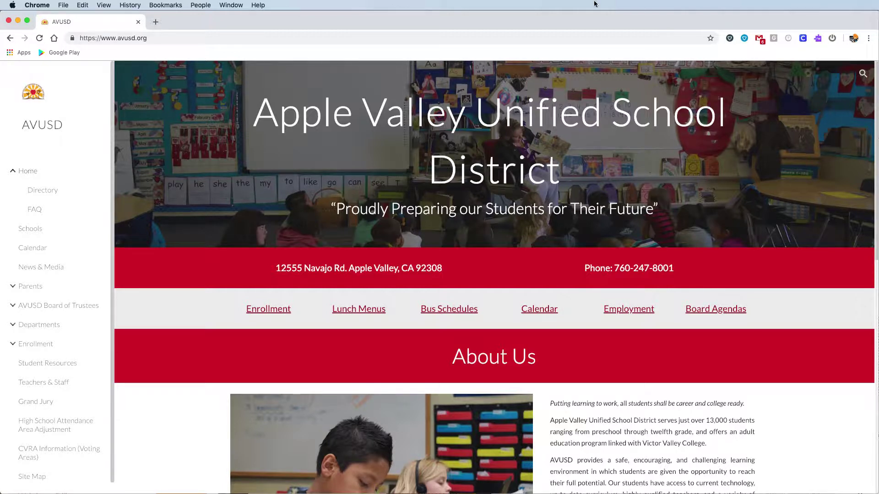
Open the Google Forms home page at forms.google.com.
{"action": "left_click", "coordinate": [576, 38]}
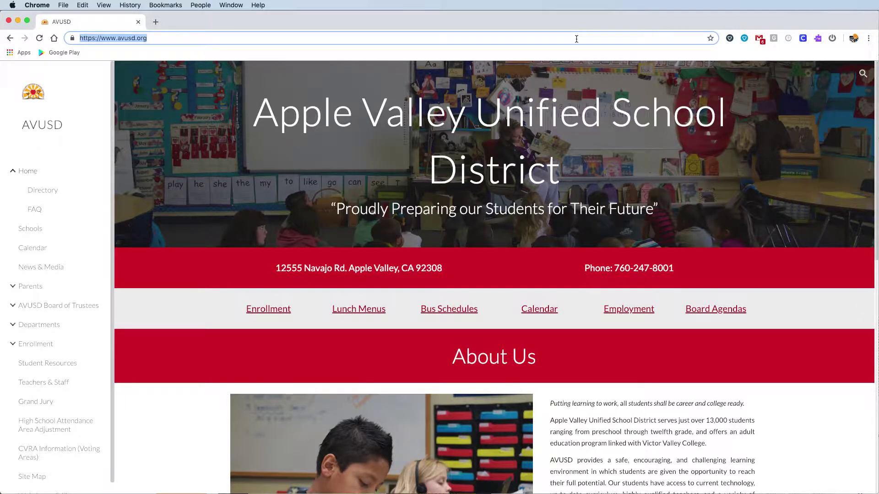
{"action": "type", "text": "for"}
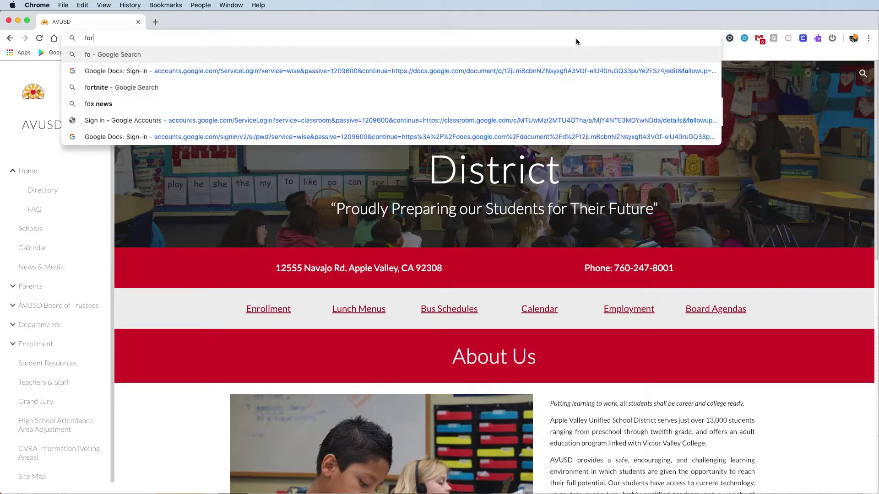
{"action": "type", "text": "ms.google.com"}
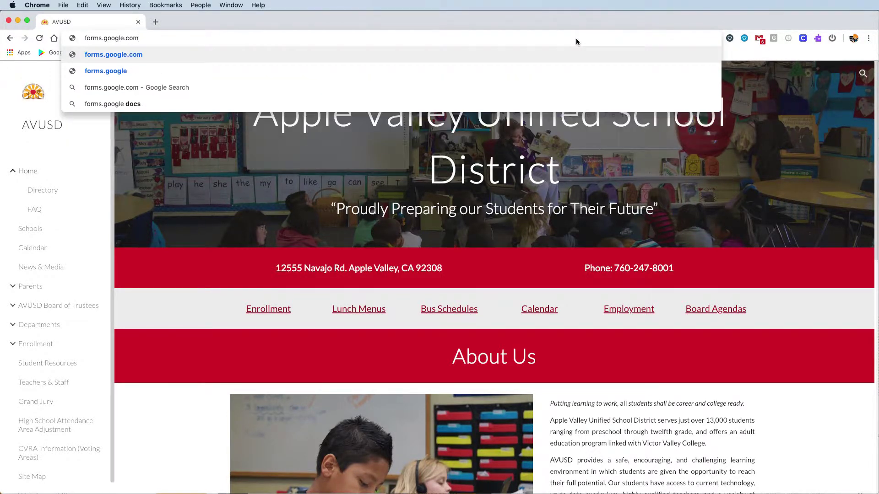
{"action": "key", "text": "Return"}
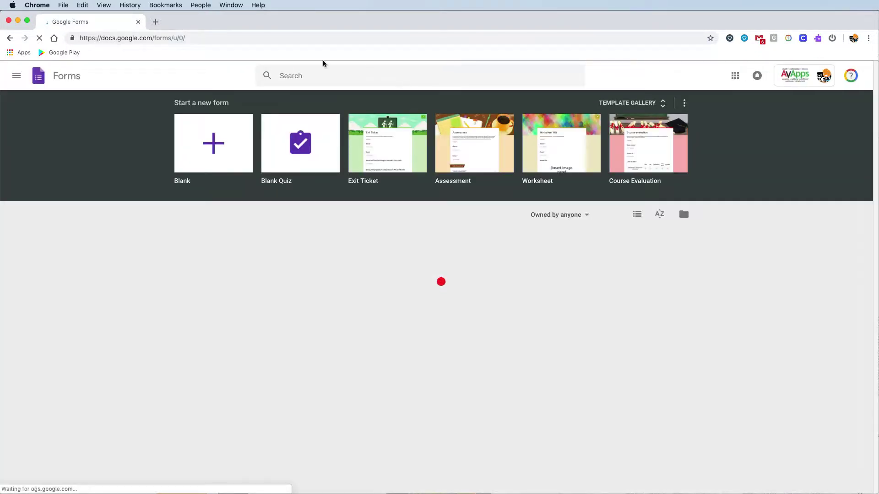
Open Google Drive in a separate tab and create a new blank Google Form from there.
{"action": "left_click", "coordinate": [155, 22]}
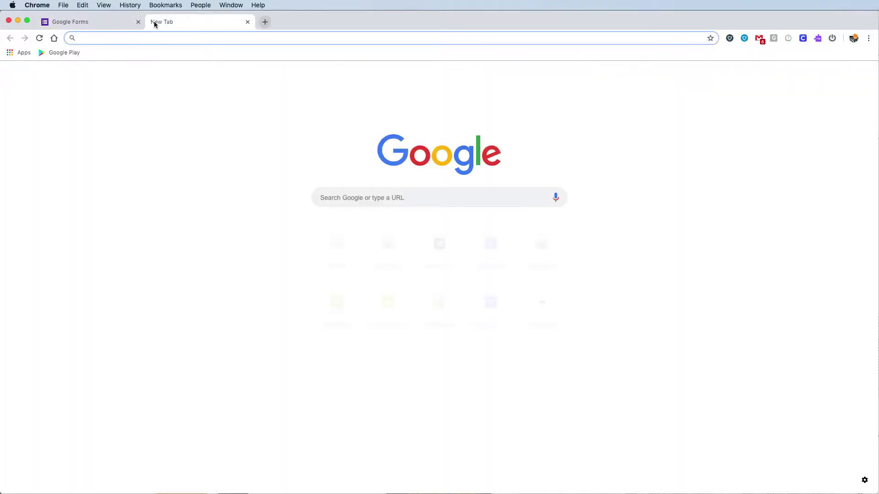
{"action": "type", "text": "drive."}
{"action": "key", "text": "Return"}
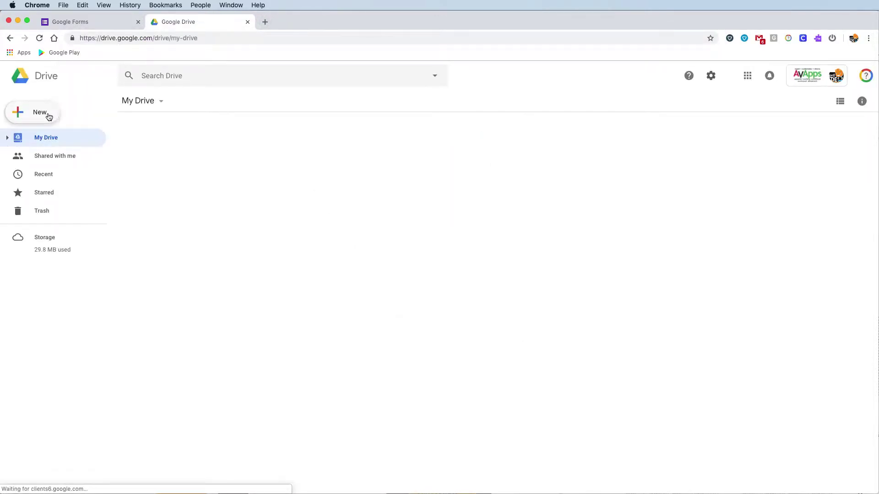
{"action": "left_click", "coordinate": [48, 115]}
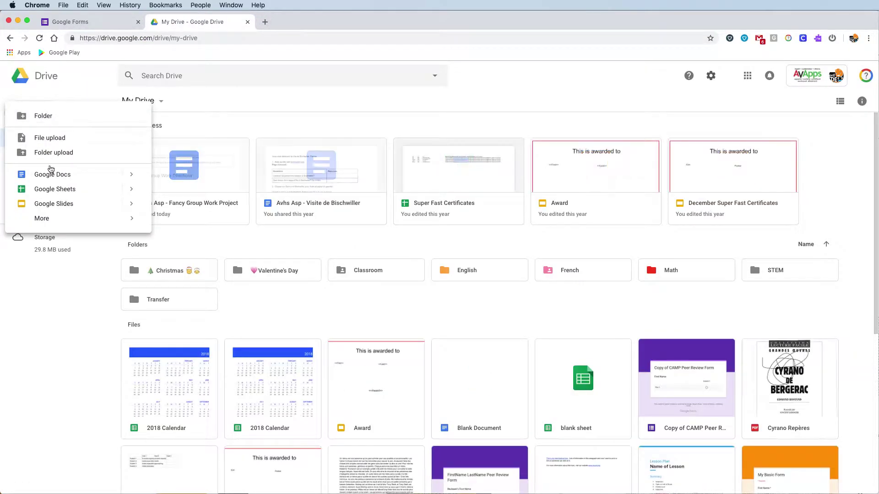
{"action": "mouse_move", "coordinate": [53, 218]}
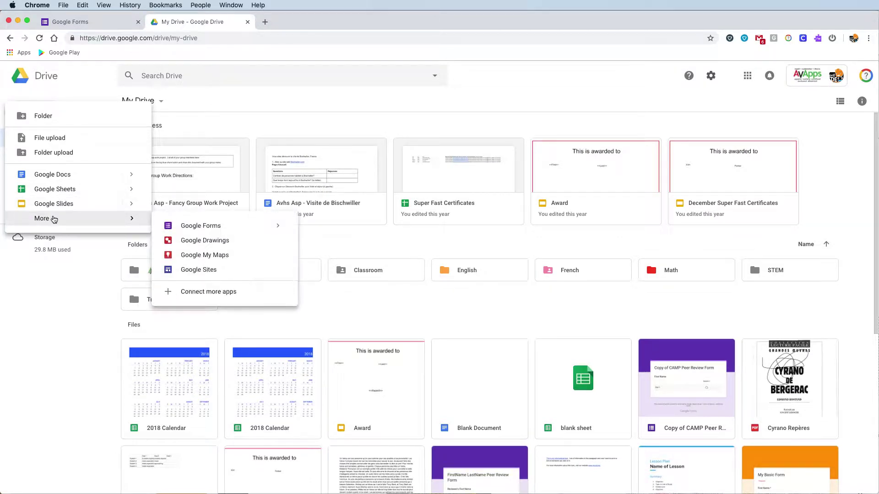
{"action": "left_click", "coordinate": [226, 225]}
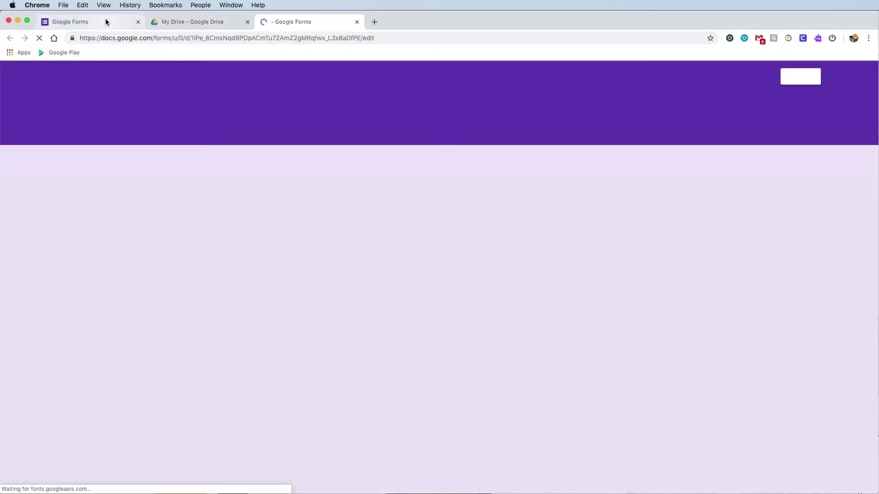
{"action": "left_click", "coordinate": [105, 21]}
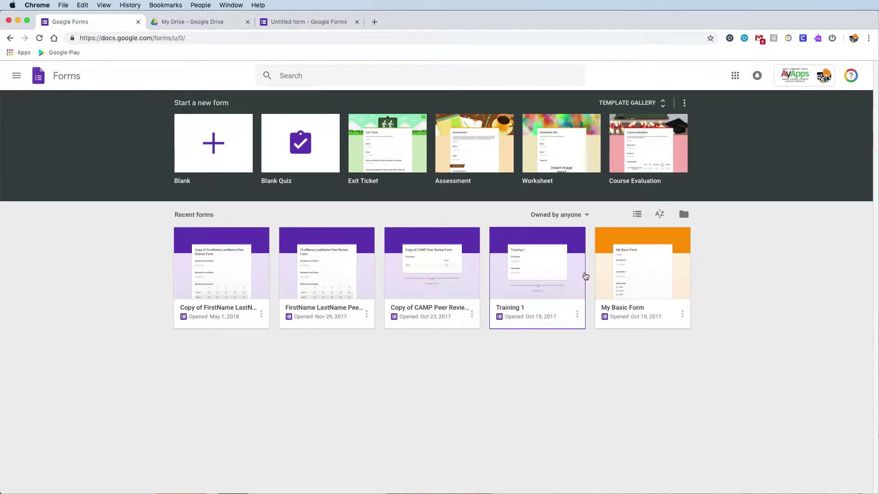
{"action": "left_click", "coordinate": [326, 23]}
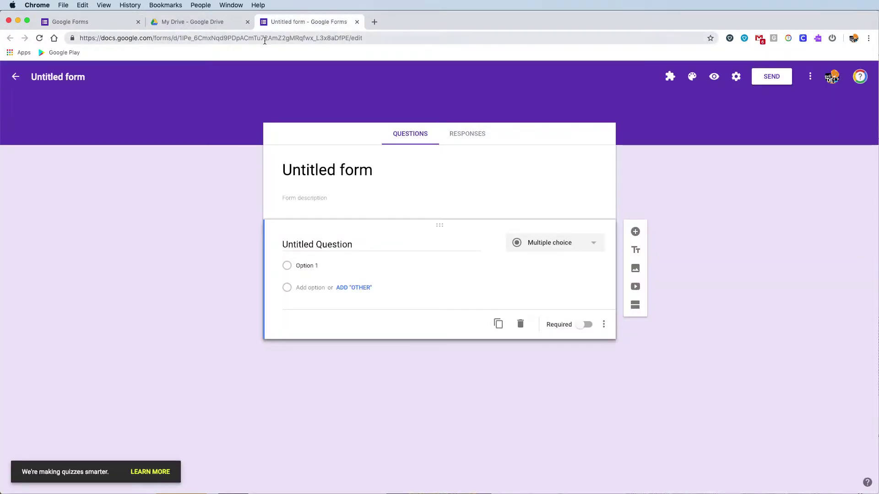
Title the untitled form "Sample form" and apply the same name to the form's file.
{"action": "left_click", "coordinate": [301, 166]}
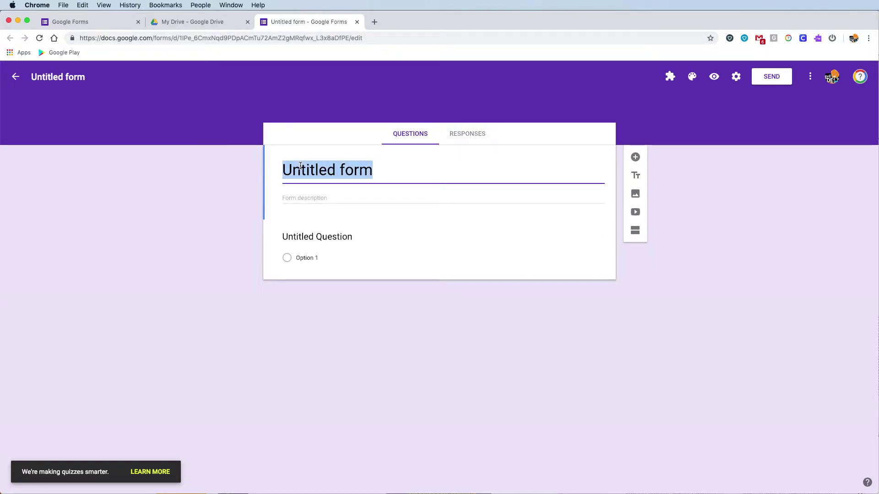
{"action": "type", "text": "Sample for"}
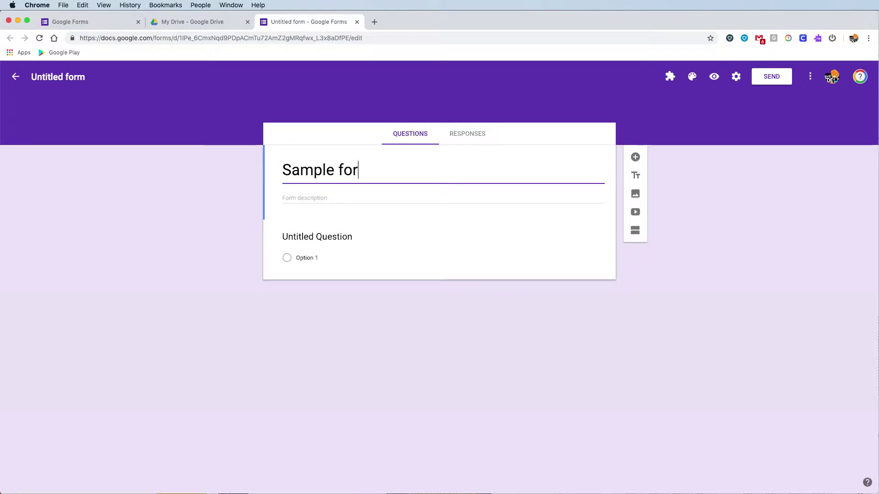
{"action": "type", "text": "m"}
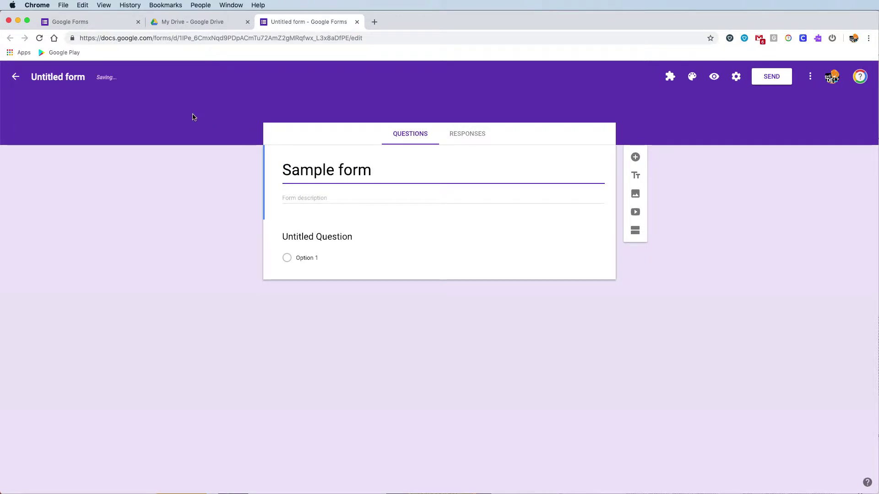
{"action": "left_click", "coordinate": [56, 79]}
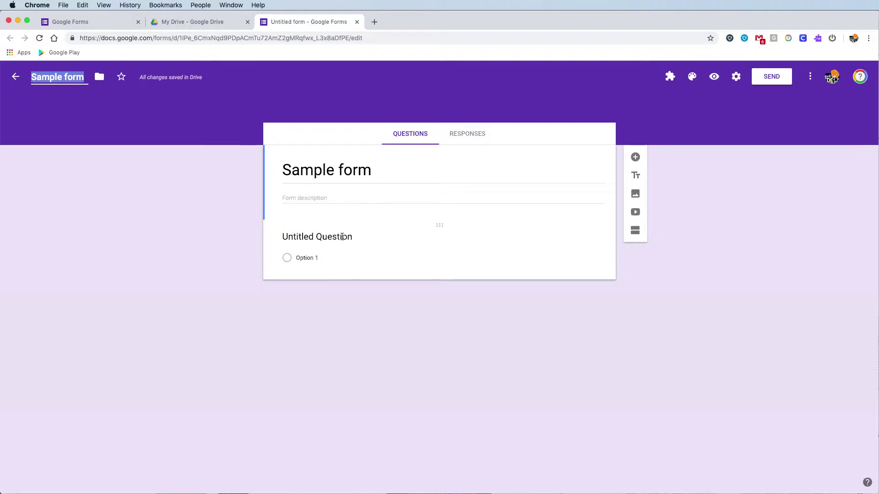
Title the first question "Name", check it in the form preview, and close the preview.
{"action": "left_click", "coordinate": [342, 238]}
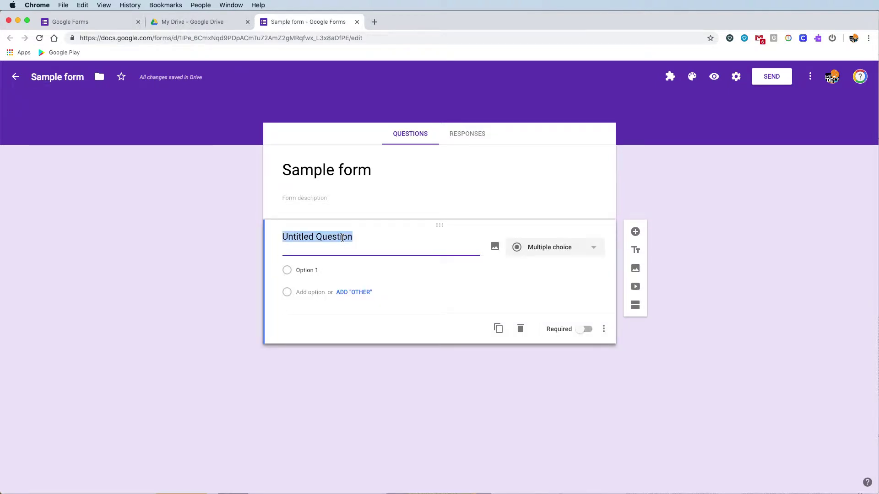
{"action": "type", "text": "Name"}
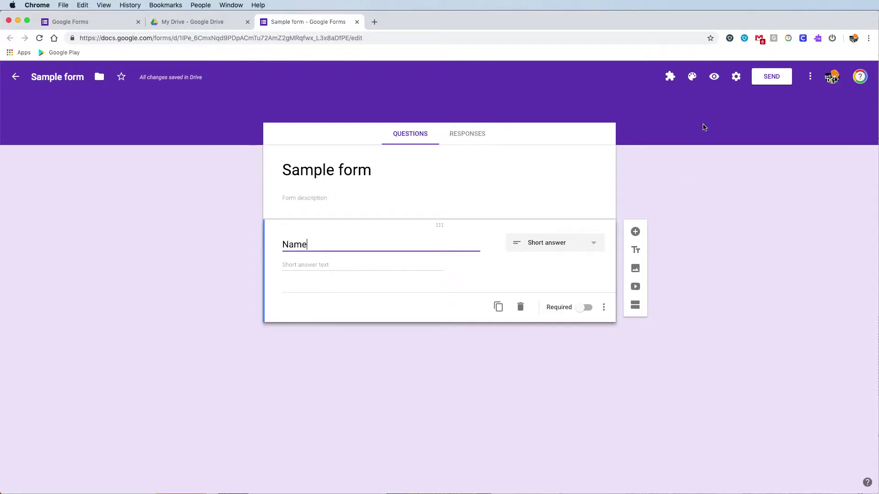
{"action": "left_click", "coordinate": [715, 78]}
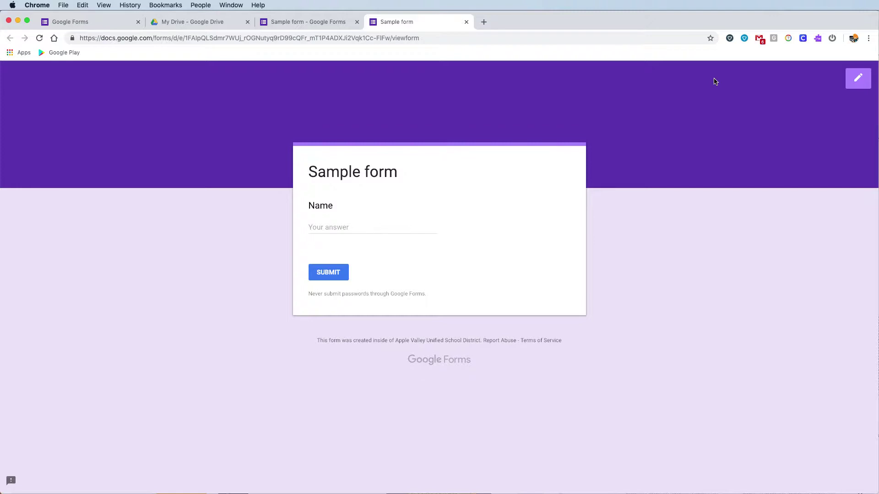
{"action": "left_click", "coordinate": [466, 22]}
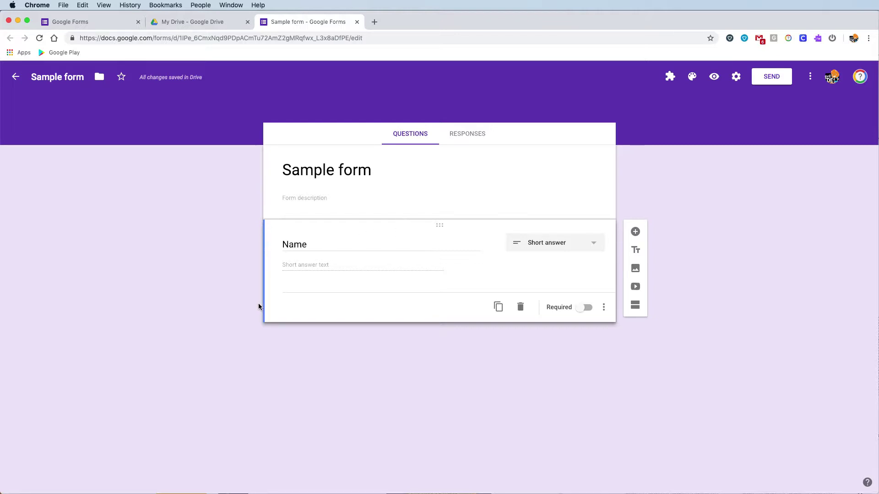
Change the Name question's type to Paragraph, preview the form, and return to the editor.
{"action": "left_click", "coordinate": [554, 248]}
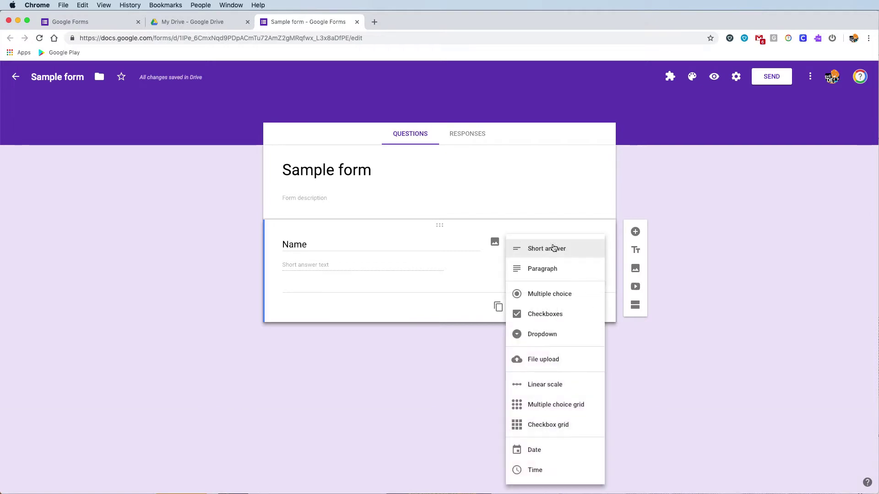
{"action": "left_click", "coordinate": [581, 274]}
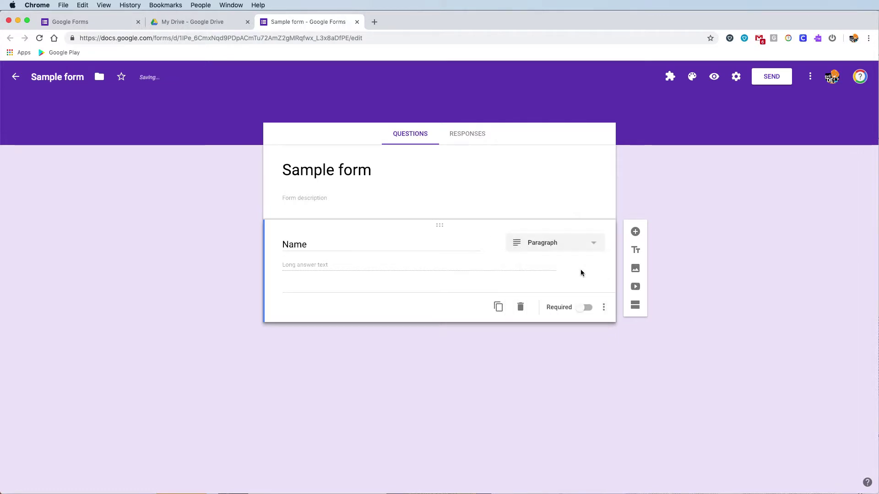
{"action": "left_click", "coordinate": [712, 82]}
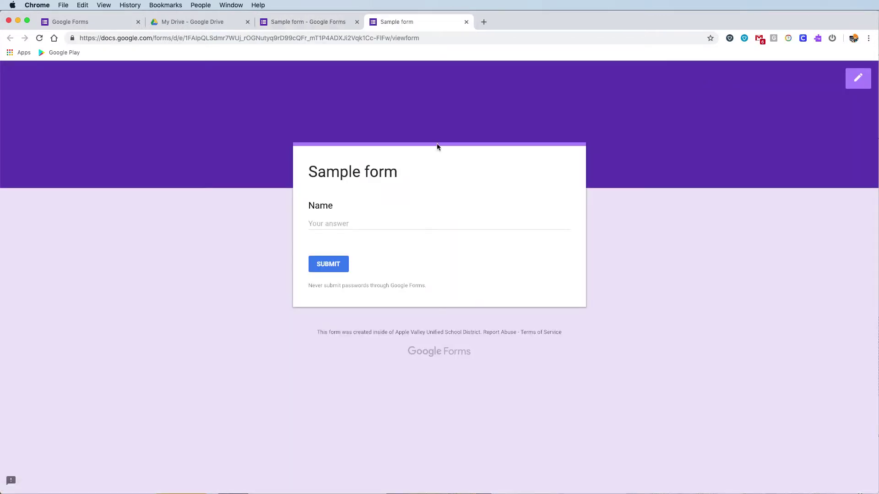
{"action": "left_click", "coordinate": [323, 23]}
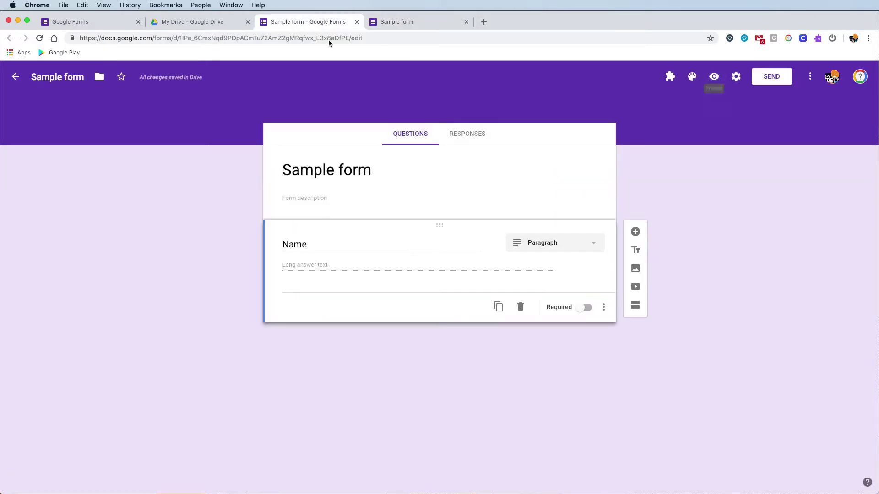
Switch the Name question to Checkboxes and from there to the Dropdown type.
{"action": "left_click", "coordinate": [545, 250]}
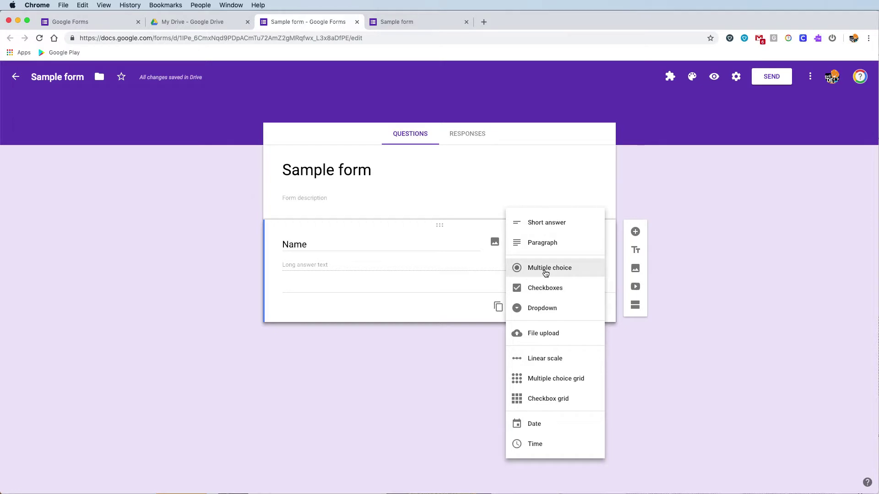
{"action": "left_click", "coordinate": [544, 287]}
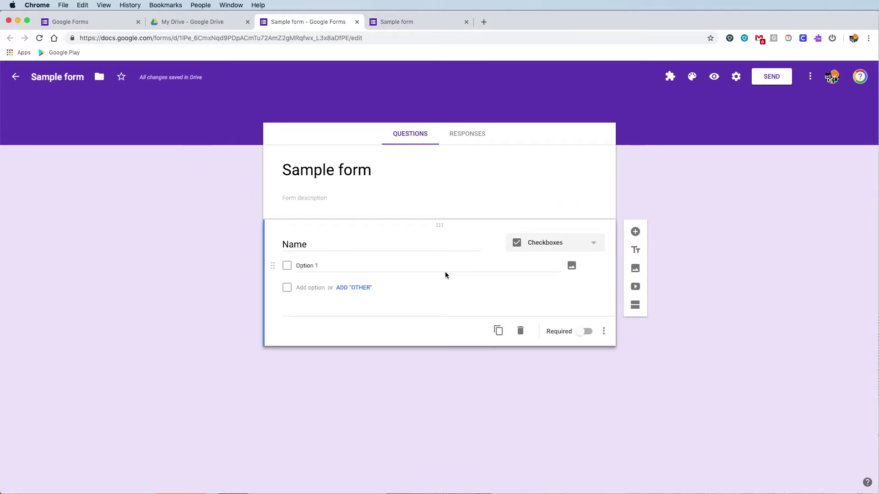
{"action": "left_click", "coordinate": [526, 247]}
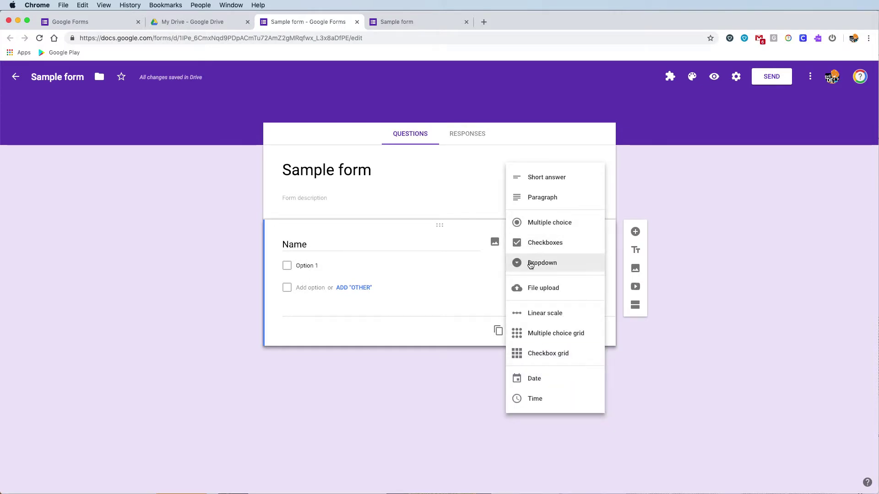
{"action": "left_click", "coordinate": [530, 265]}
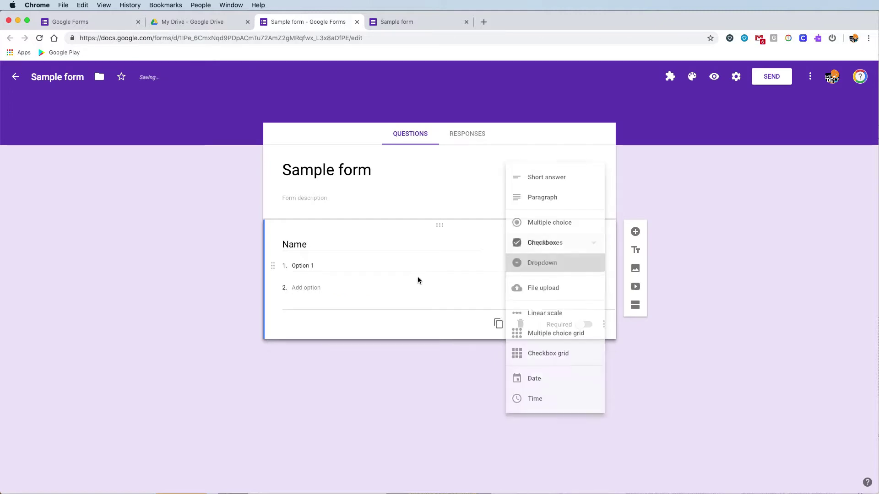
Enter "yes" and "No" as the two answer options of the dropdown question.
{"action": "left_click", "coordinate": [382, 266]}
{"action": "type", "text": "yes"}
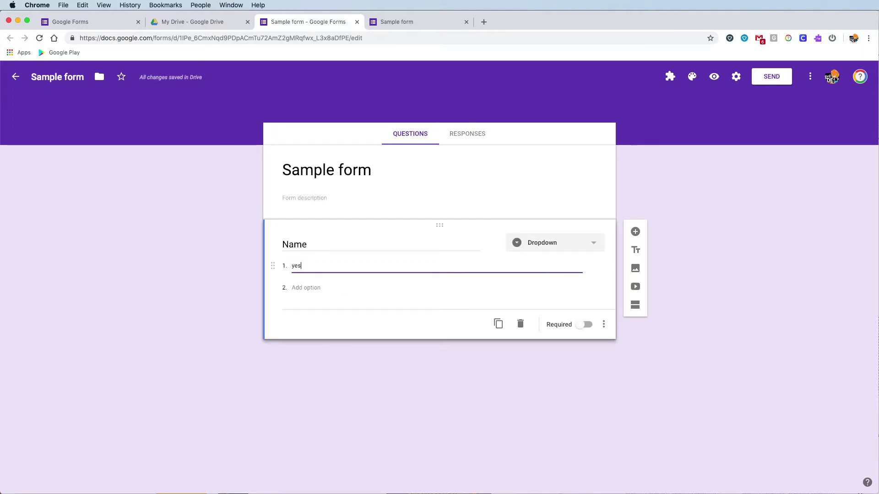
{"action": "key", "text": "Tab"}
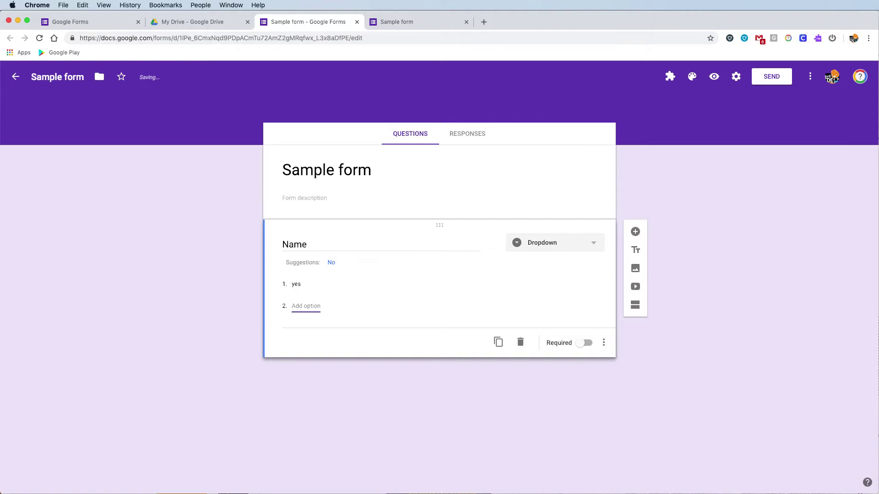
{"action": "type", "text": "No"}
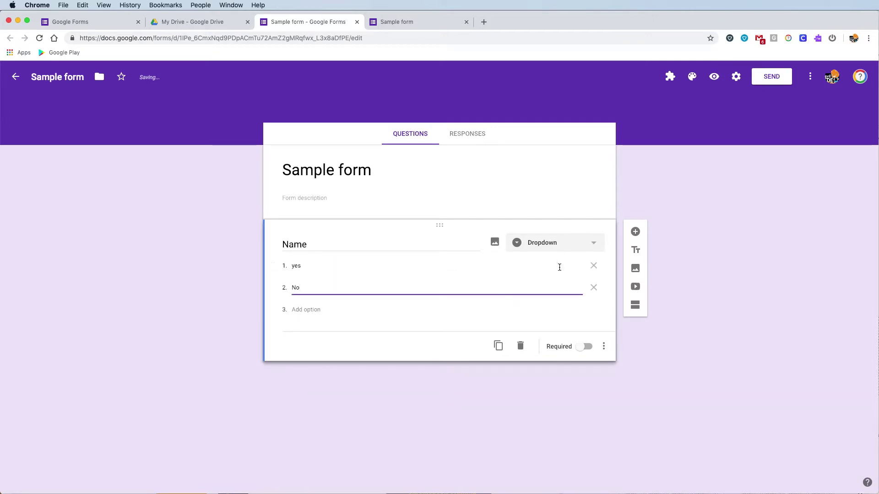
Preview the form, examine the dropdown's answer list, and return to the form editor.
{"action": "left_click", "coordinate": [714, 76]}
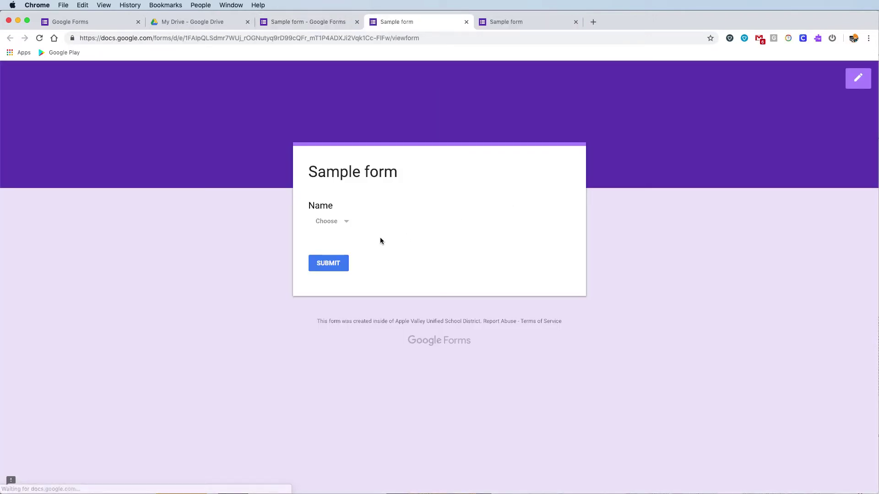
{"action": "left_click", "coordinate": [345, 224]}
{"action": "left_click", "coordinate": [345, 218]}
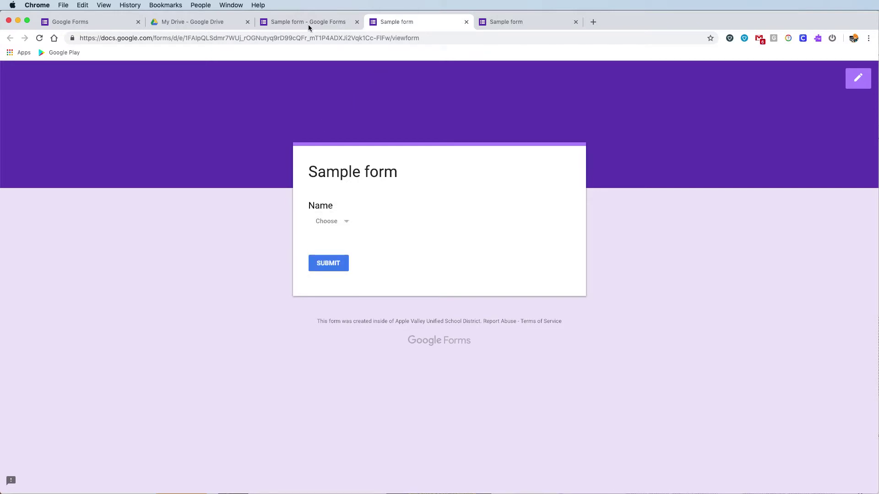
{"action": "left_click", "coordinate": [300, 20]}
Change the Name question's type to Date and preview the form.
{"action": "left_click", "coordinate": [564, 243]}
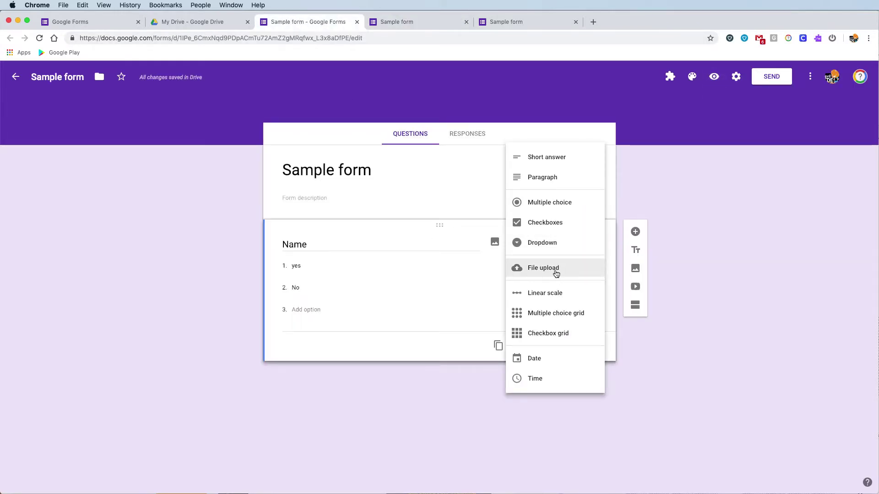
{"action": "left_click", "coordinate": [541, 362]}
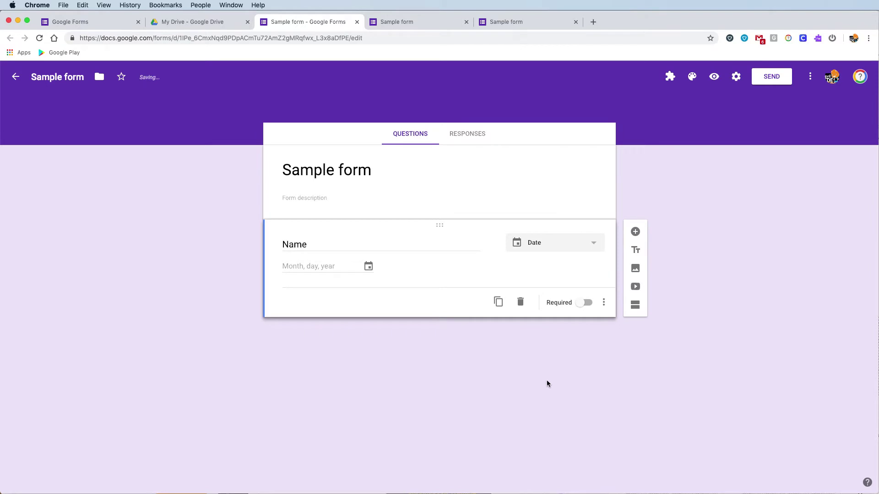
{"action": "left_click", "coordinate": [714, 76]}
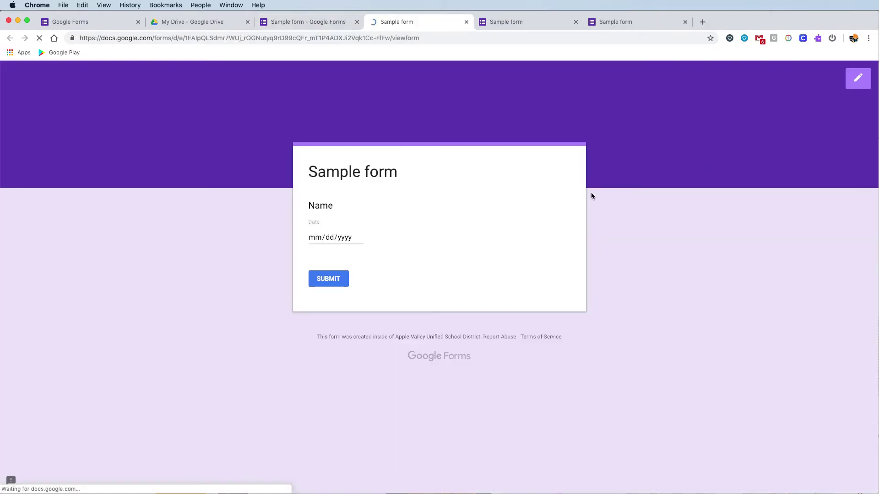
Examine the date question's calendar picker in the preview, and close all the form preview tabs.
{"action": "left_click", "coordinate": [354, 238]}
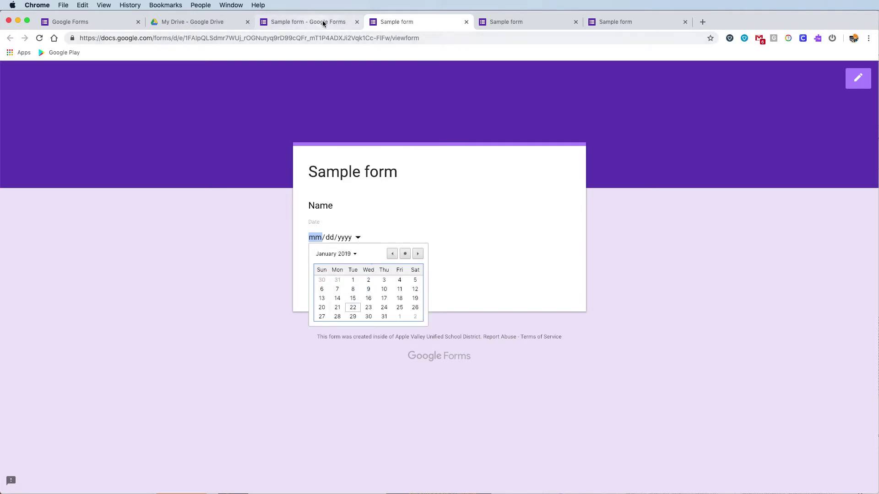
{"action": "left_click", "coordinate": [466, 23]}
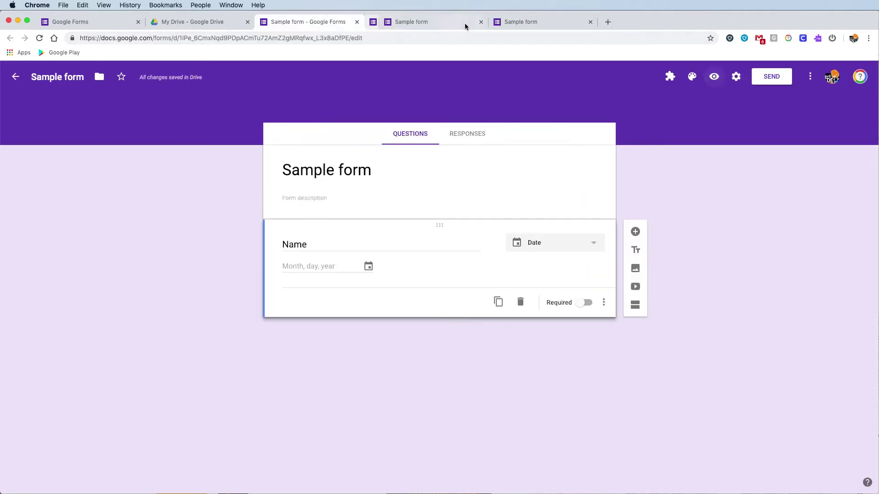
{"action": "left_click", "coordinate": [466, 23]}
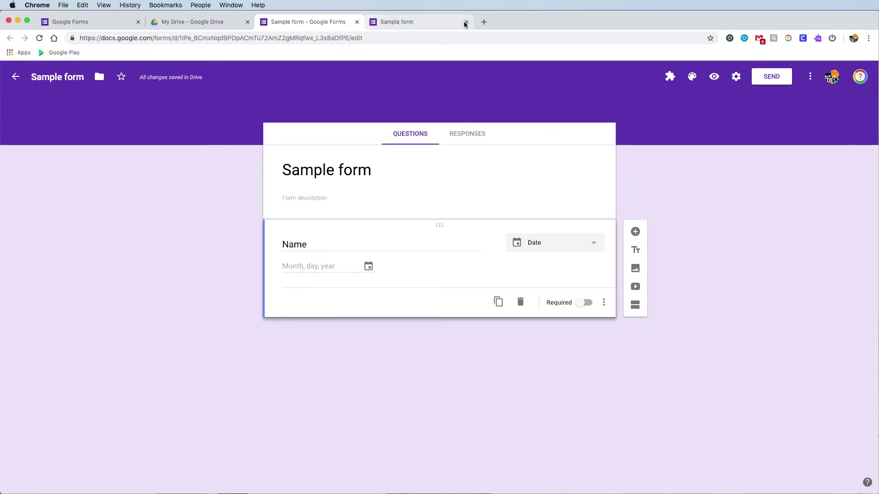
{"action": "left_click", "coordinate": [465, 23]}
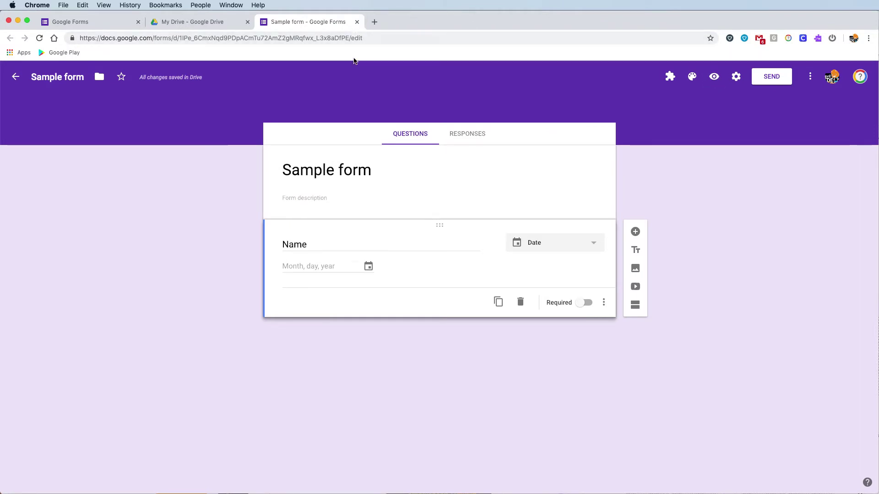
Make the Name question required and change its type to Short answer.
{"action": "left_click", "coordinate": [545, 243]}
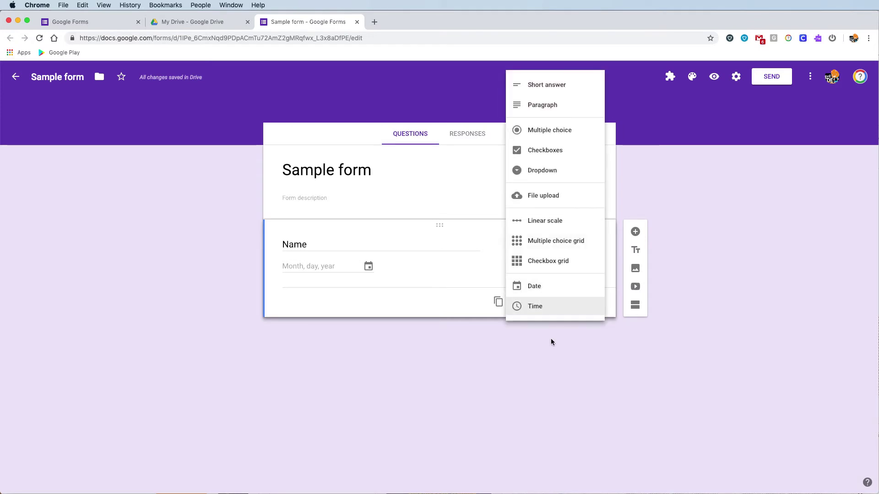
{"action": "left_click", "coordinate": [399, 257]}
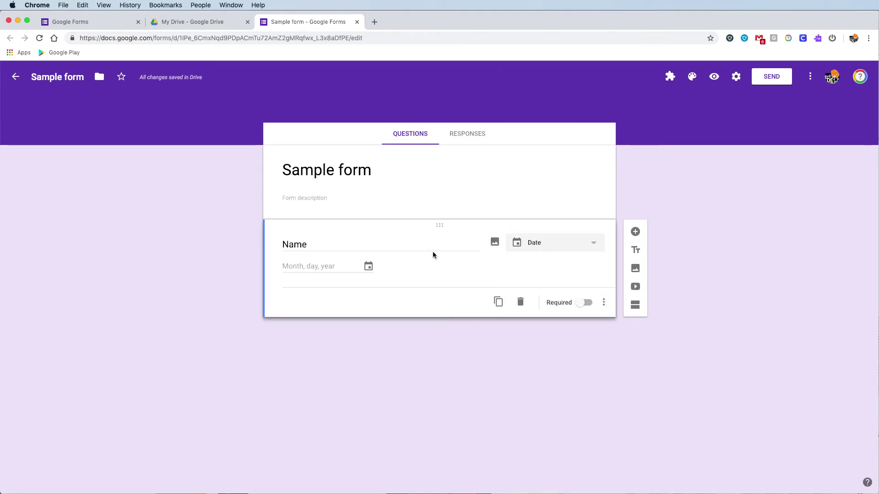
{"action": "left_click", "coordinate": [591, 306]}
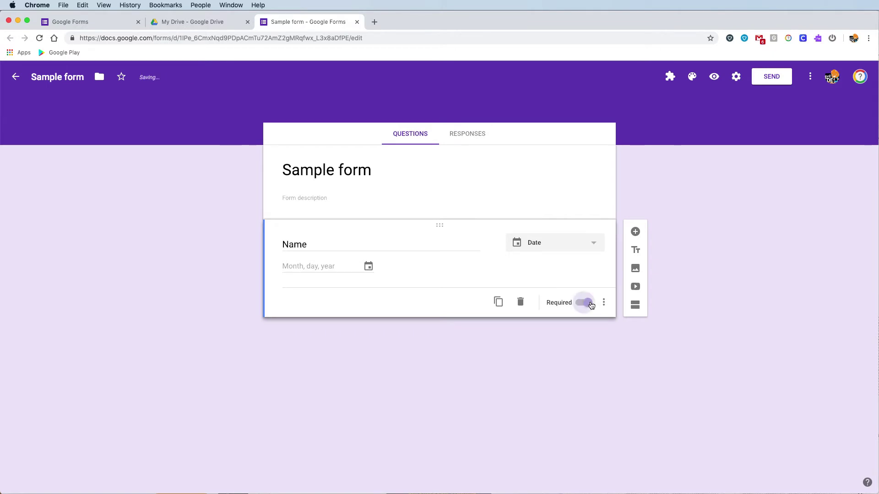
{"action": "left_click", "coordinate": [538, 244]}
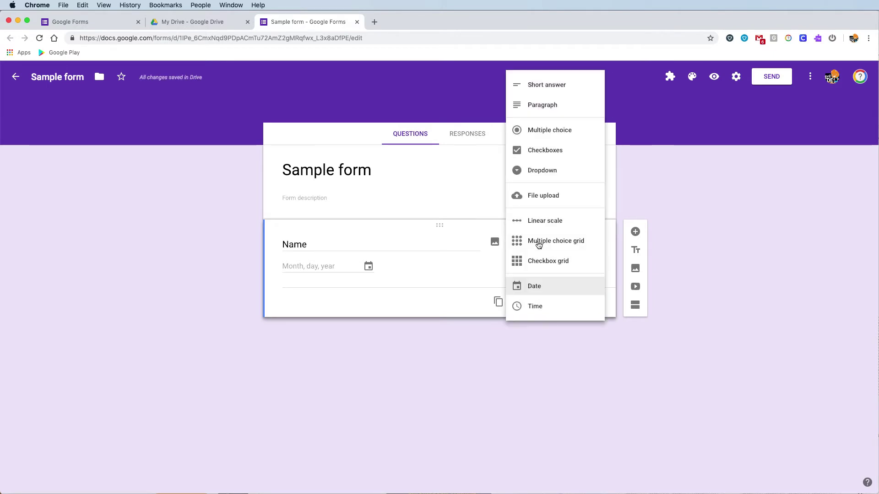
{"action": "left_click", "coordinate": [538, 84]}
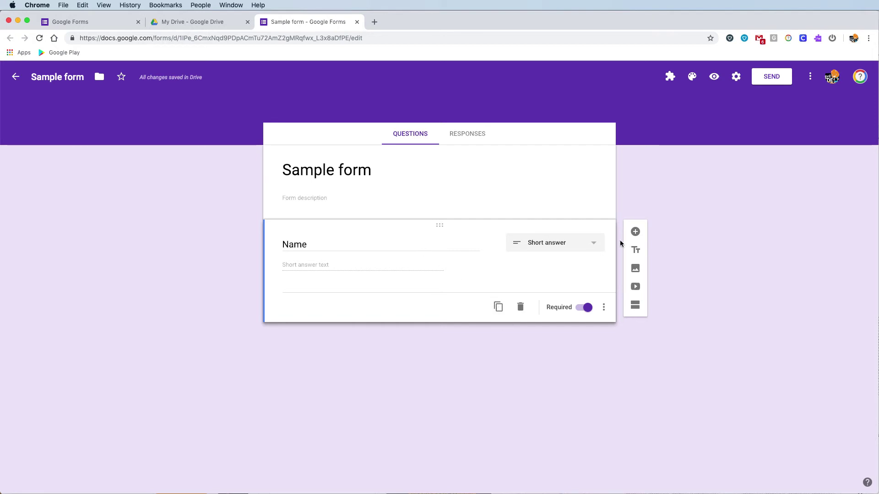
Duplicate the Name question and title the copy "Last Name".
{"action": "left_click", "coordinate": [502, 307]}
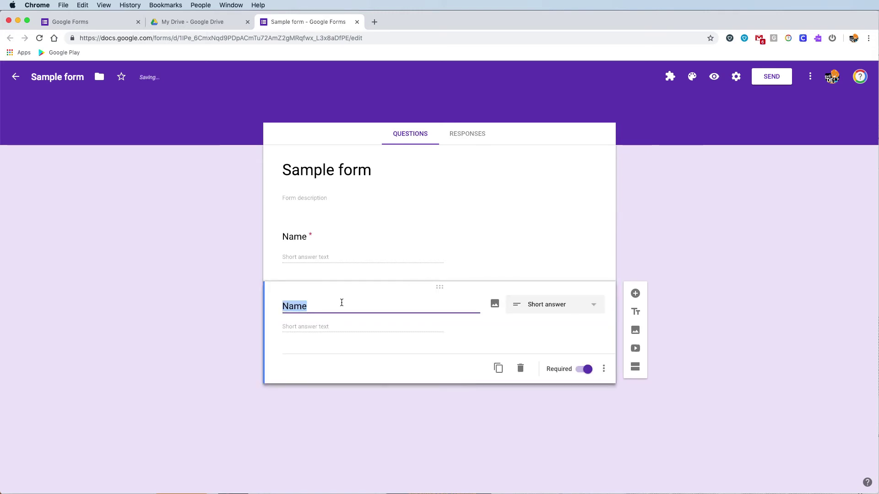
{"action": "type", "text": "Last "}
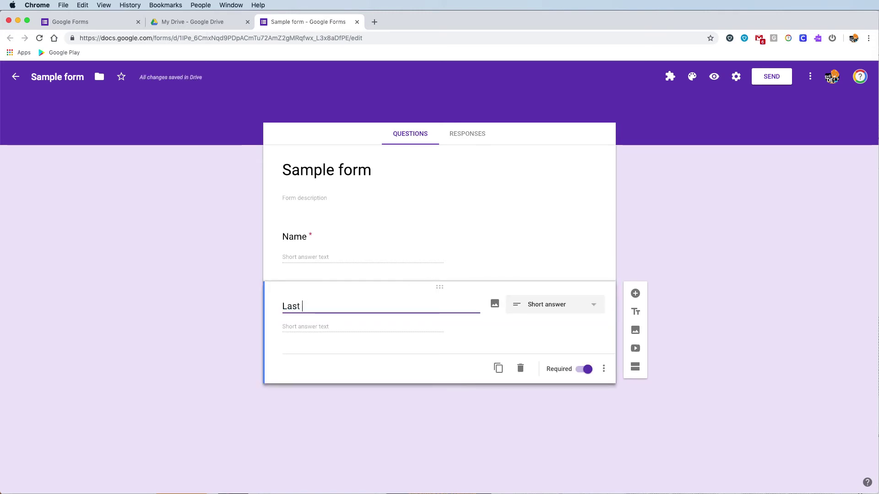
{"action": "type", "text": "Name"}
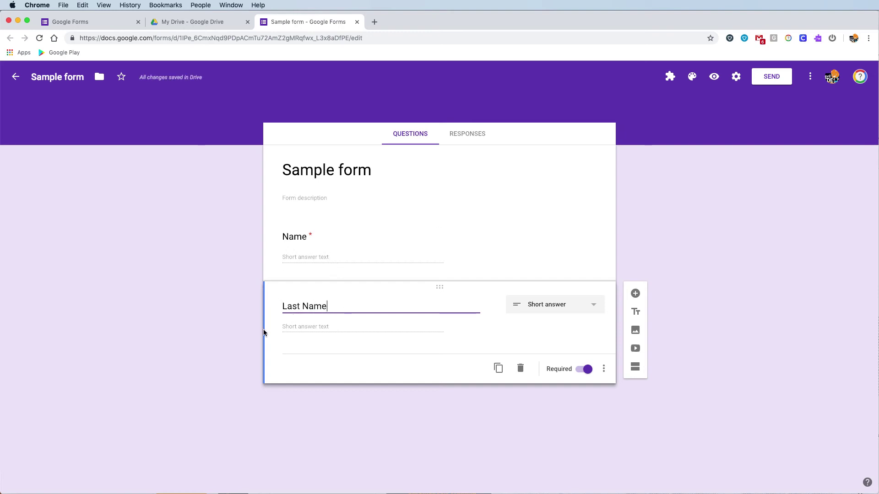
Retitle the original Name question as "First Name".
{"action": "double_click", "coordinate": [282, 237]}
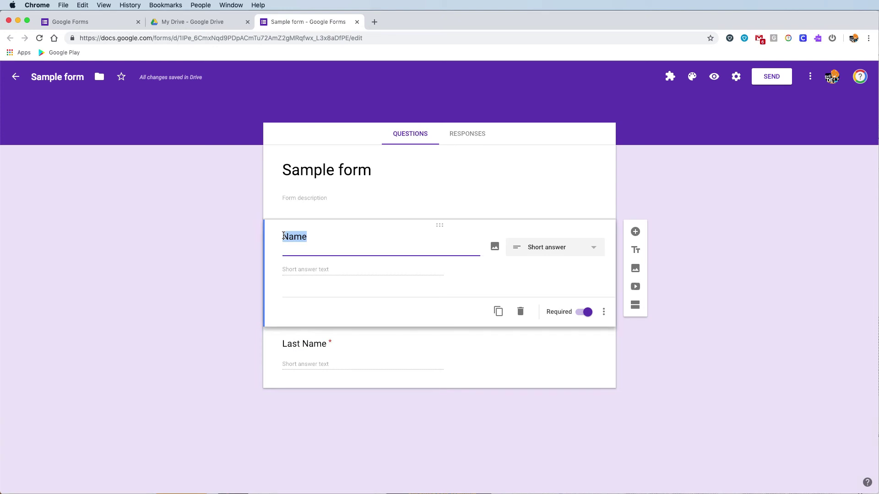
{"action": "key", "text": "Left"}
{"action": "type", "text": "First"}
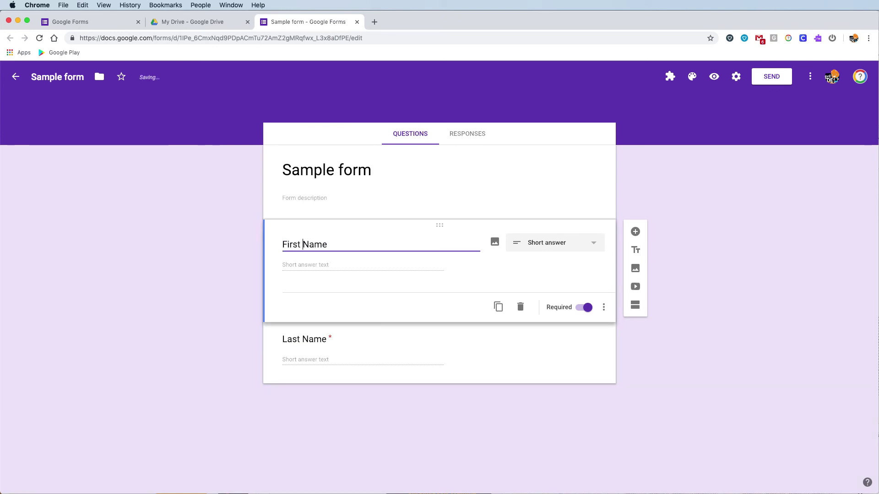